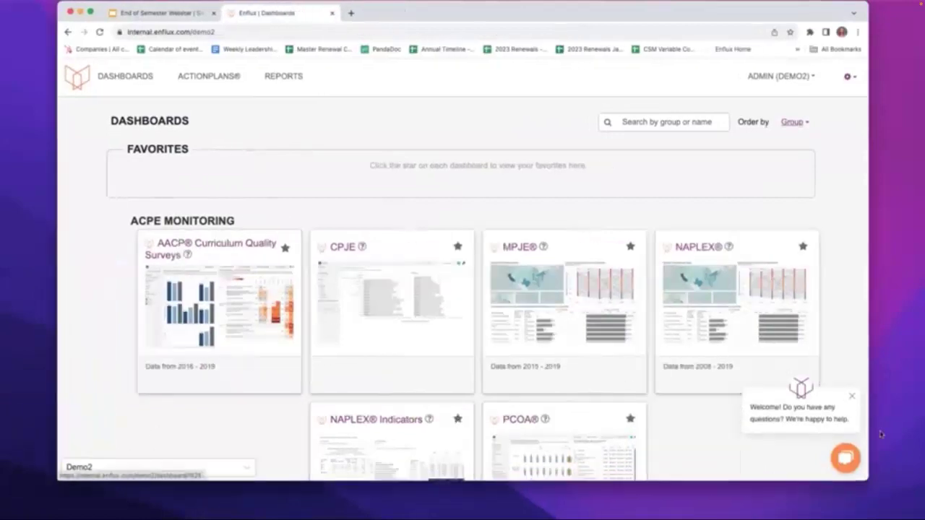
Enlarge the browser window, dismiss the chat greeting and start a new actionplan from the ActionPlans page.
{"action": "left_click_drag", "start_coordinate": [868, 480], "coordinate": [901, 488]}
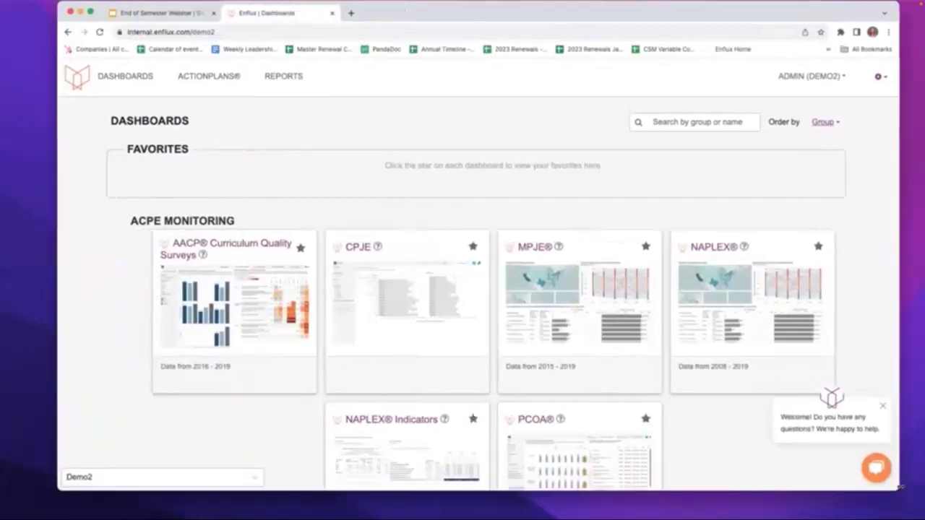
{"action": "left_click", "coordinate": [883, 406]}
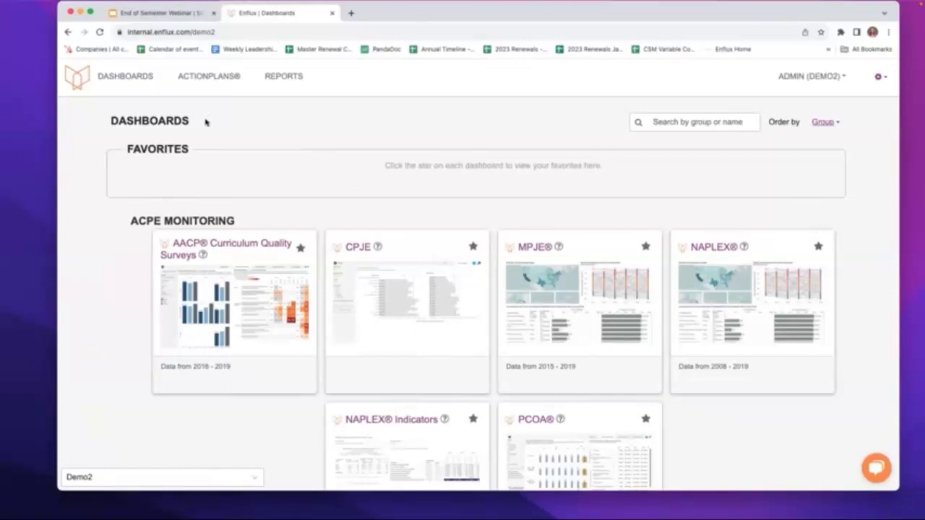
{"action": "left_click", "coordinate": [217, 80]}
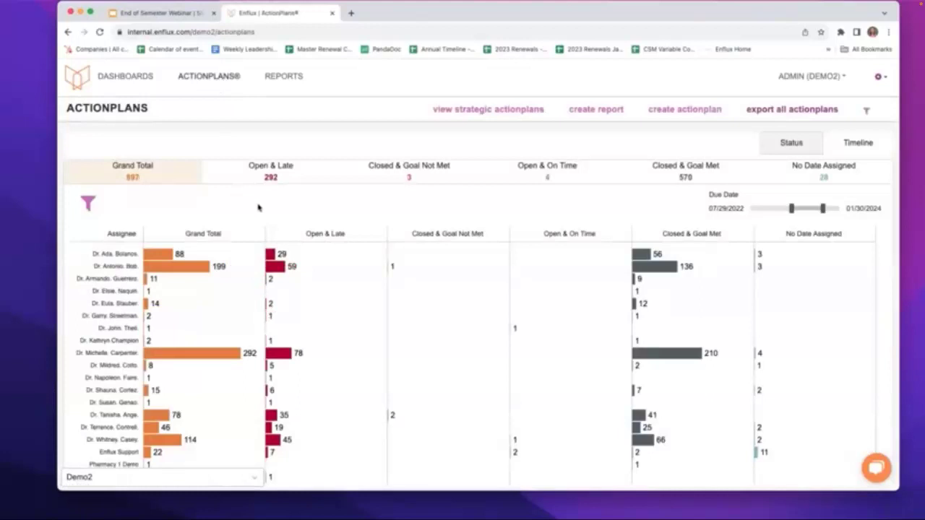
{"action": "left_click", "coordinate": [685, 110]}
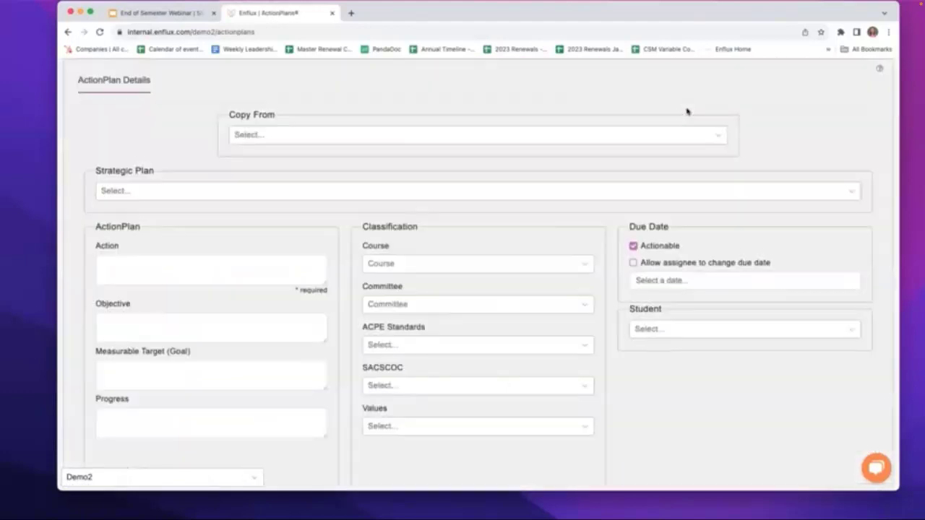
Enter an action describing a conversation with a named colleague about the new process for documenting student name changes.
{"action": "left_click", "coordinate": [262, 267]}
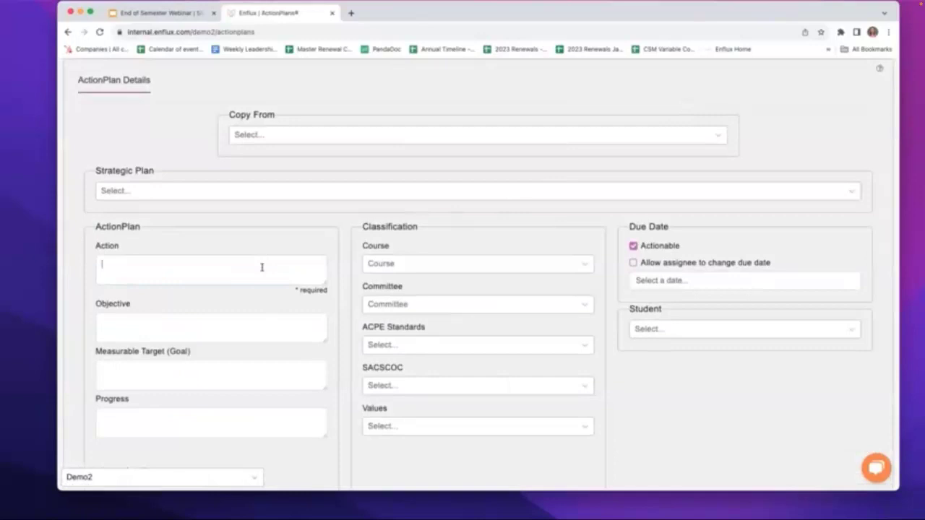
{"action": "type", "text": "COnversation with robin abd"}
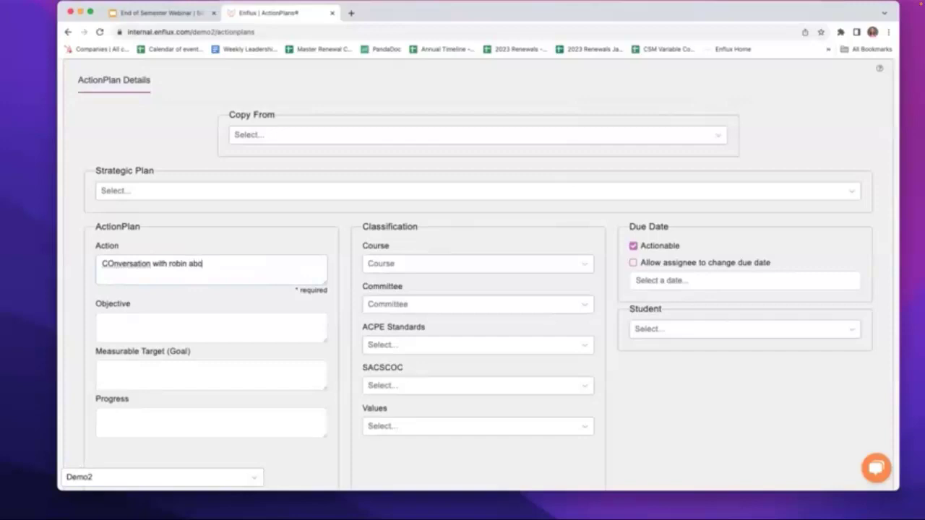
{"action": "key", "text": "BackSpace"}
{"action": "type", "text": "out new process for documenting "}
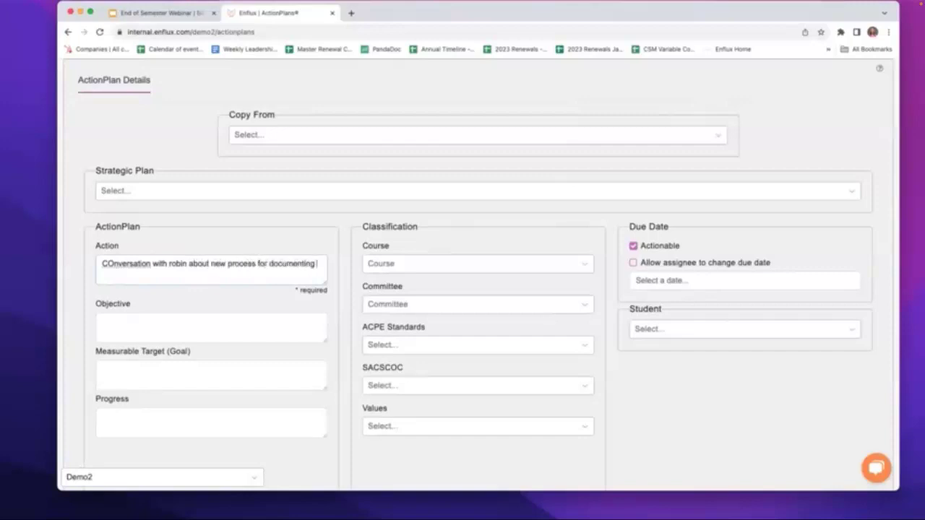
{"action": "type", "text": "student name changes."}
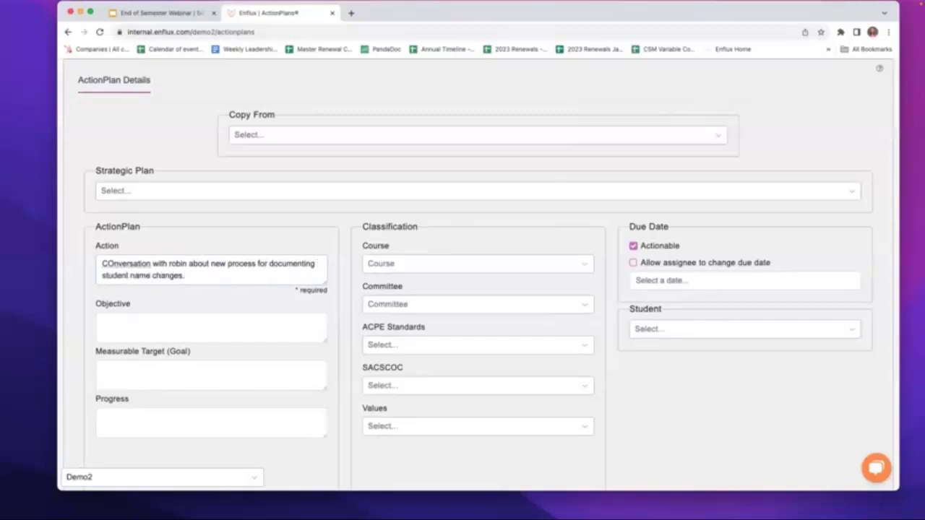
Add the sentence "Flesh out and bring to leadership." at the end of the action text.
{"action": "type", "text": " I'll"}
{"action": "key", "text": "BackSpace"}
{"action": "key", "text": "BackSpace"}
{"action": "key", "text": "BackSpace"}
{"action": "key", "text": "BackSpace"}
{"action": "key", "text": "BackSpace"}
{"action": "type", "text": "Flesh out and bi"}
{"action": "key", "text": "BackSpace"}
{"action": "type", "text": "ring "}
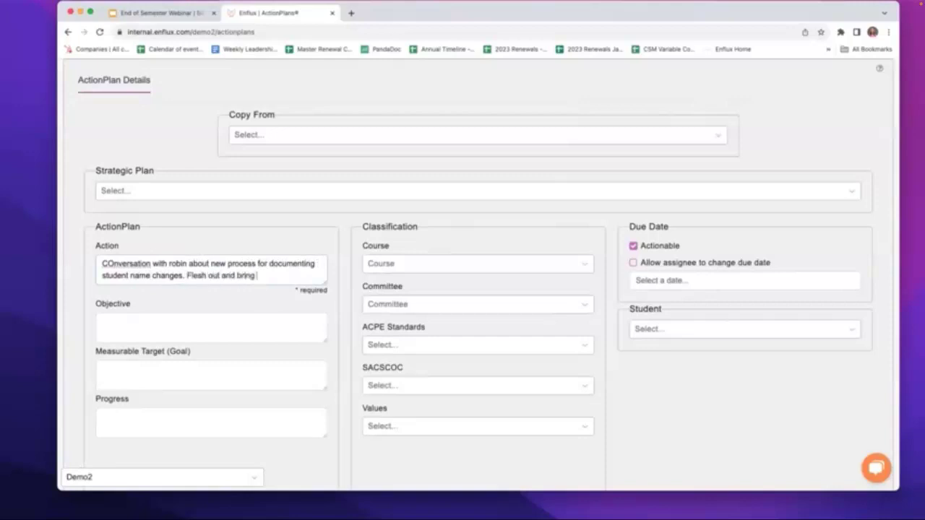
{"action": "type", "text": "to leadership."}
Add Pharmacy 1 Demo as a collaborator on the new actionplan.
{"action": "scroll", "coordinate": [650, 212], "scroll_direction": "down", "scroll_amount": 1}
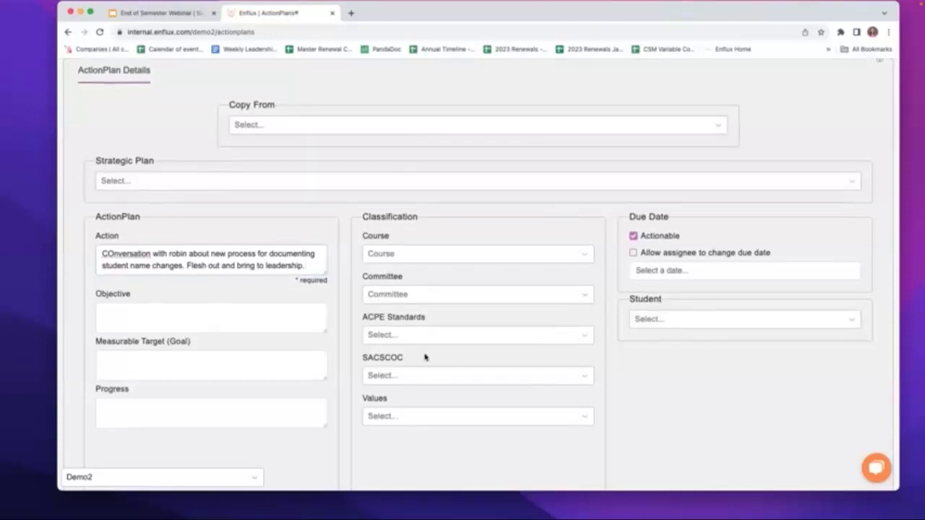
{"action": "scroll", "coordinate": [425, 355], "scroll_direction": "down", "scroll_amount": 5}
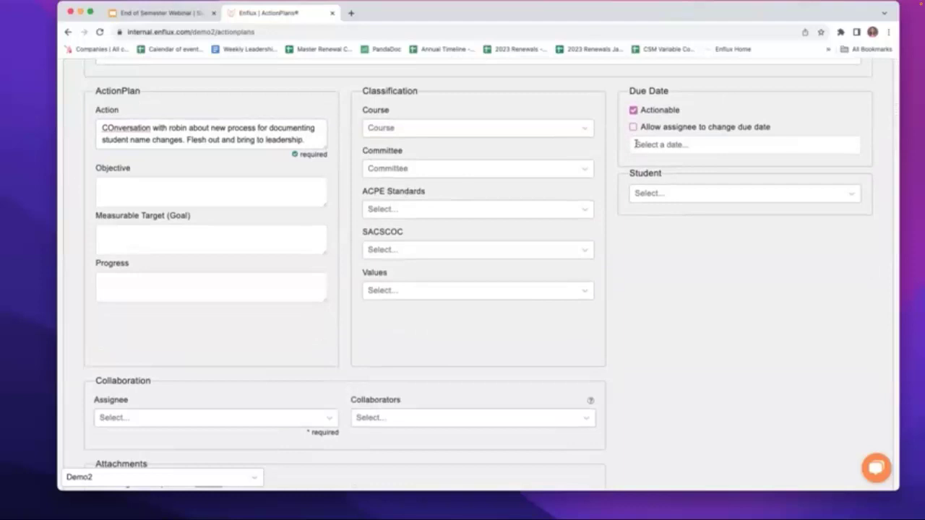
{"action": "scroll", "coordinate": [629, 143], "scroll_direction": "right", "scroll_amount": 1}
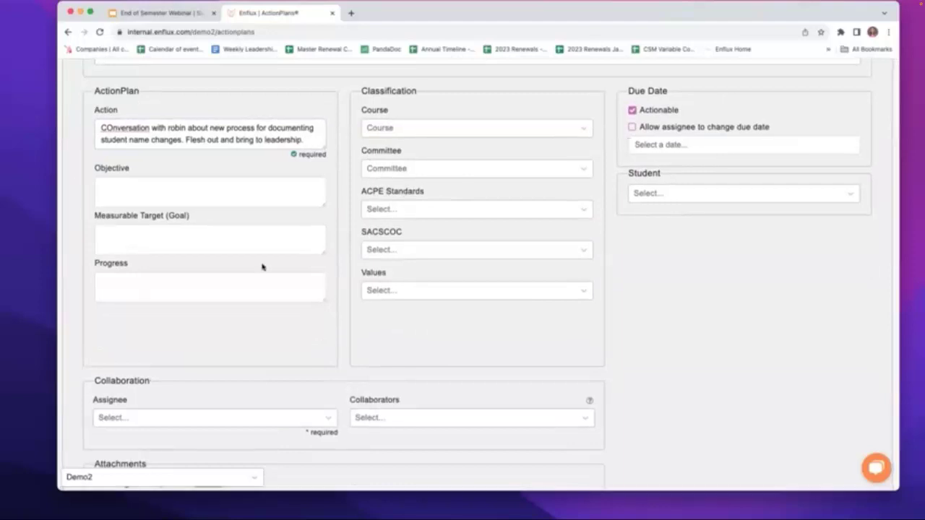
{"action": "left_click", "coordinate": [460, 424]}
{"action": "scroll", "coordinate": [460, 423], "scroll_direction": "down", "scroll_amount": 2}
{"action": "left_click", "coordinate": [458, 422]}
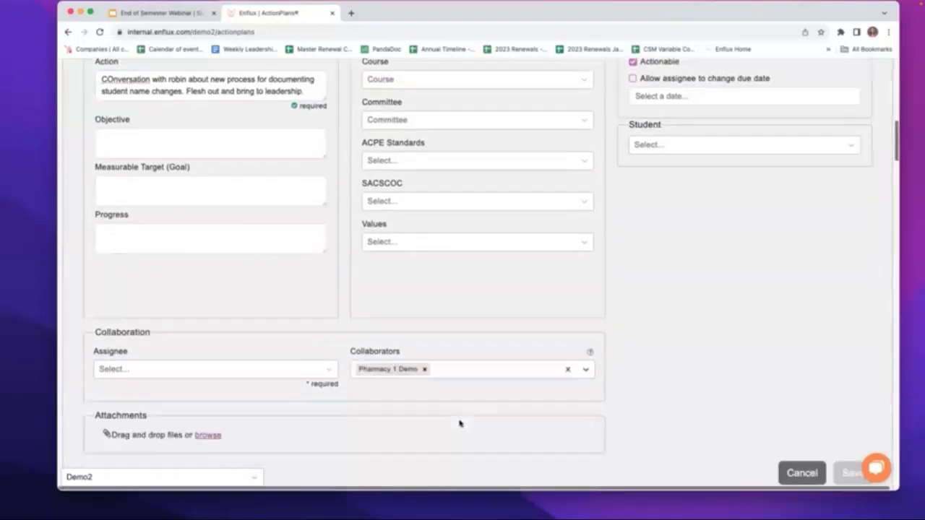
Set the new actionplan's assignee to Pharmacy 1 Demo.
{"action": "left_click", "coordinate": [252, 375]}
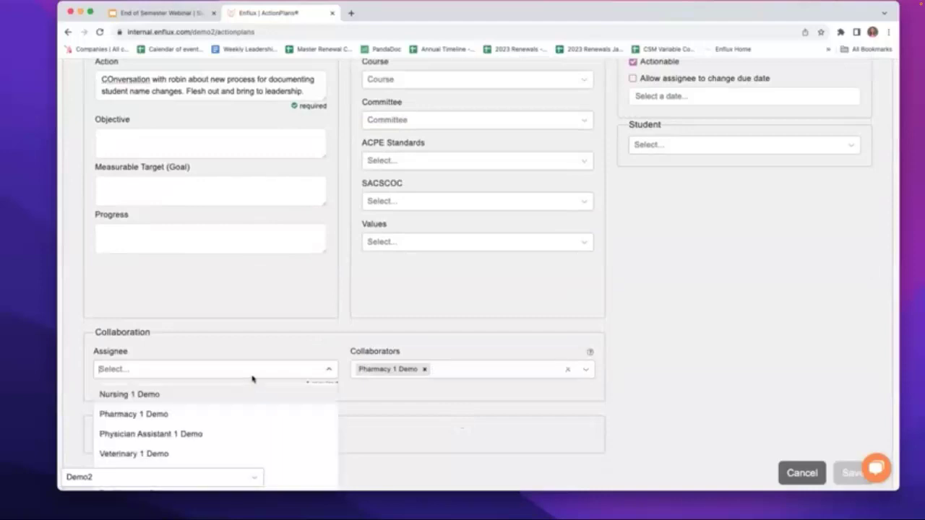
{"action": "scroll", "coordinate": [246, 376], "scroll_direction": "down", "scroll_amount": 2}
{"action": "left_click", "coordinate": [245, 372]}
{"action": "left_click", "coordinate": [219, 329]}
{"action": "left_click", "coordinate": [216, 311]}
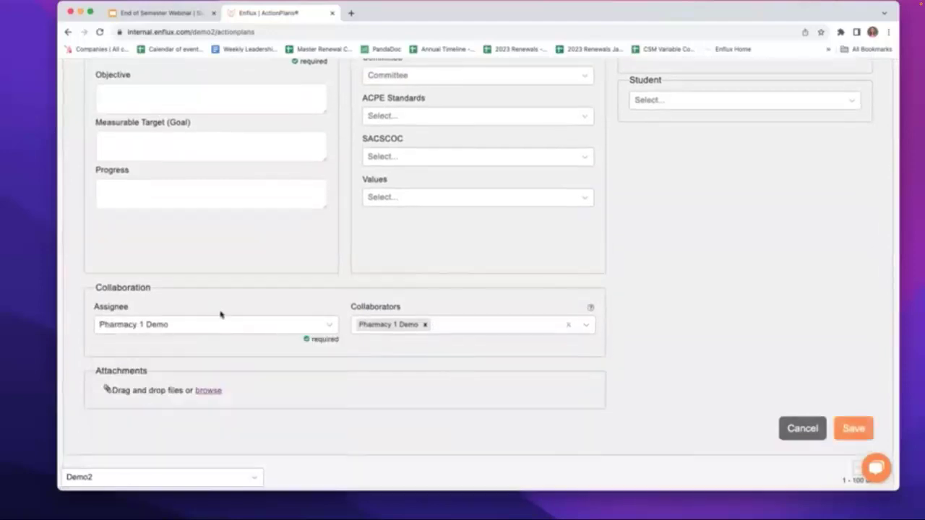
Review the new actionplan's form, including its action text, classification, due date and collaboration fields.
{"action": "scroll", "coordinate": [219, 312], "scroll_direction": "up", "scroll_amount": 6}
{"action": "scroll", "coordinate": [217, 311], "scroll_direction": "down", "scroll_amount": 6}
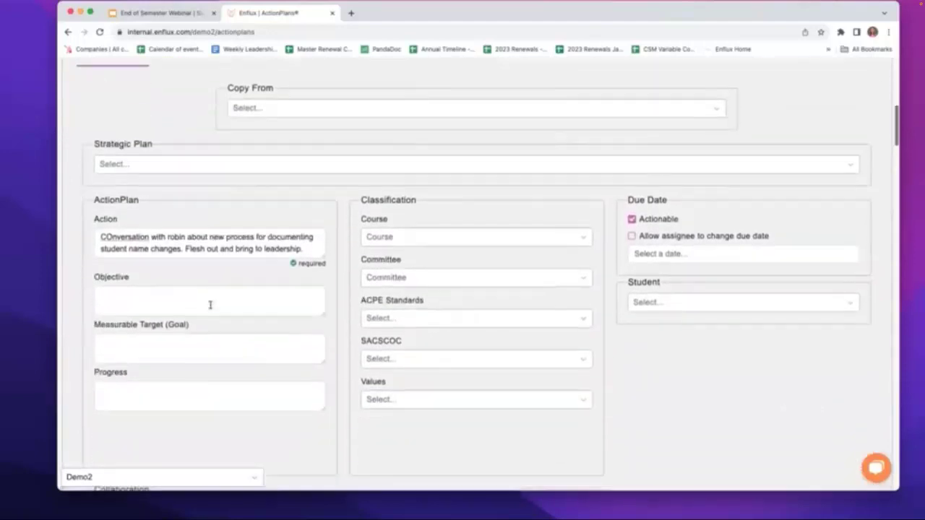
{"action": "scroll", "coordinate": [214, 310], "scroll_direction": "up", "scroll_amount": 3}
{"action": "scroll", "coordinate": [214, 310], "scroll_direction": "up", "scroll_amount": 1}
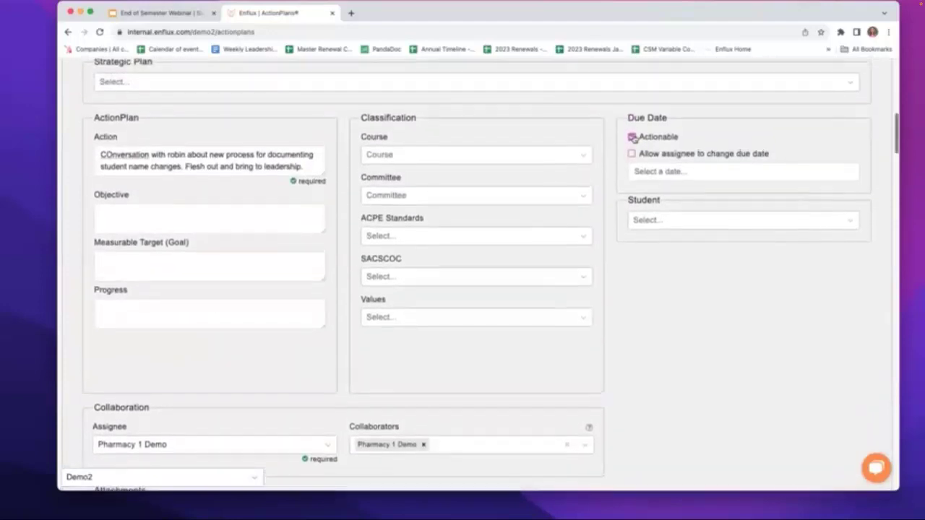
{"action": "scroll", "coordinate": [633, 137], "scroll_direction": "down", "scroll_amount": 1}
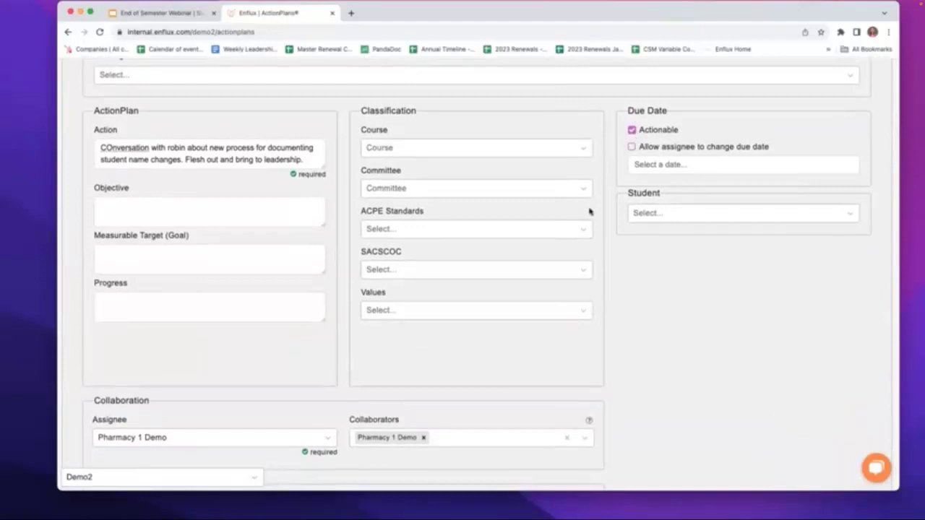
{"action": "scroll", "coordinate": [487, 195], "scroll_direction": "up", "scroll_amount": 1}
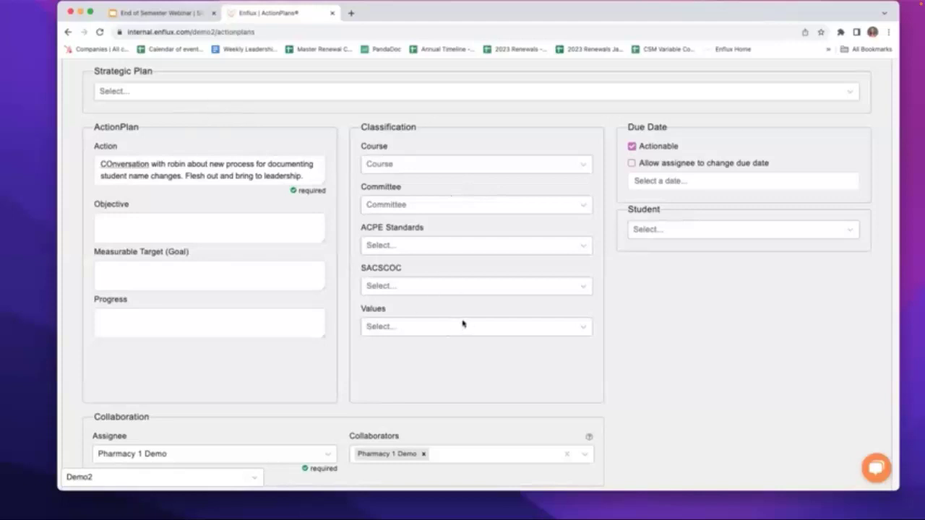
{"action": "scroll", "coordinate": [454, 318], "scroll_direction": "up", "scroll_amount": 1}
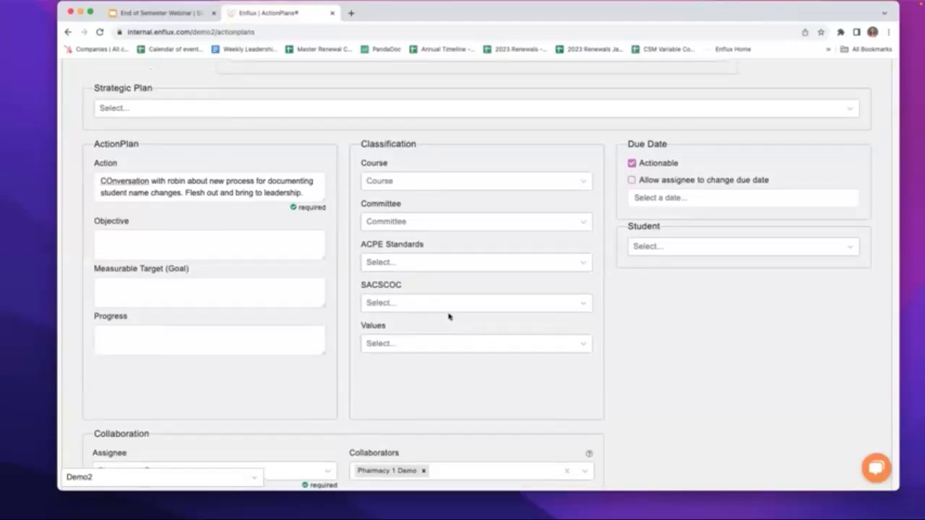
{"action": "scroll", "coordinate": [448, 316], "scroll_direction": "up", "scroll_amount": 1}
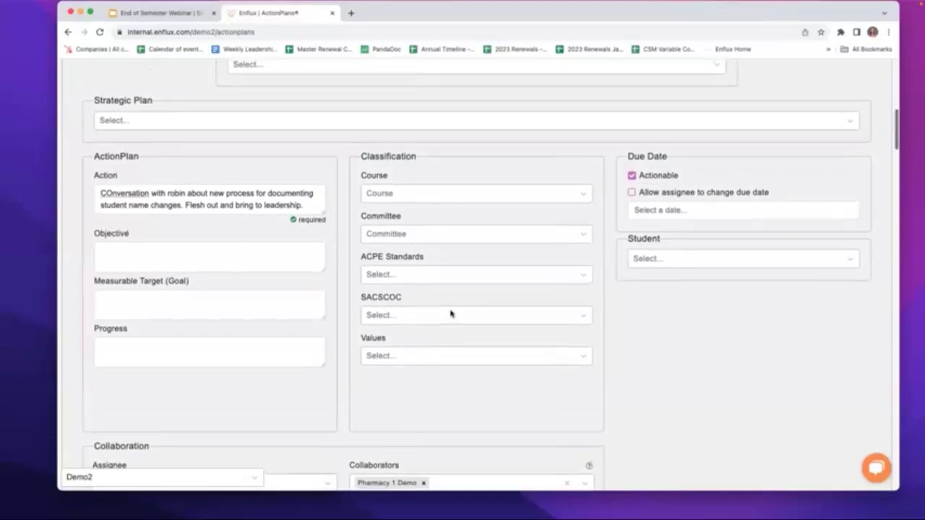
Examine the actionplan status chart, comparing the assignees' late, on-time, closed and undated actionplans.
{"action": "scroll", "coordinate": [450, 313], "scroll_direction": "up", "scroll_amount": 5}
{"action": "scroll", "coordinate": [451, 309], "scroll_direction": "up", "scroll_amount": 10}
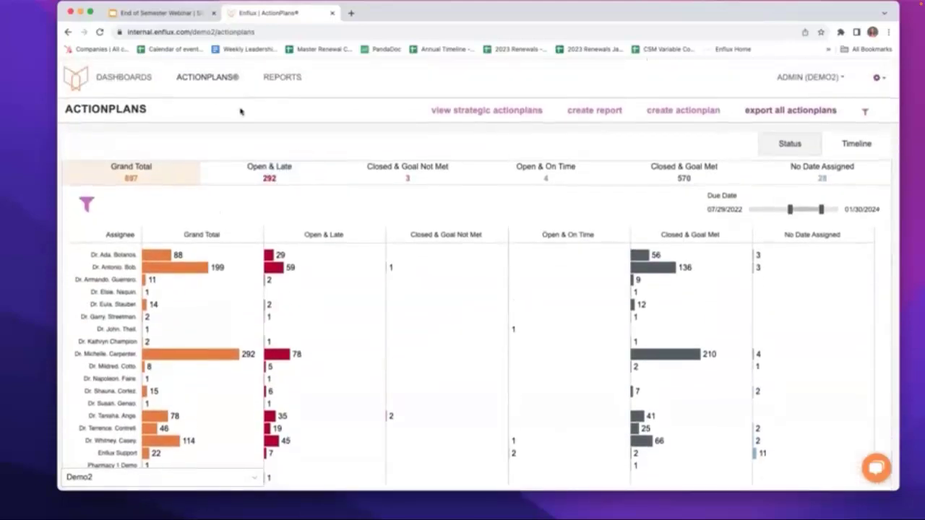
{"action": "scroll", "coordinate": [221, 113], "scroll_direction": "down", "scroll_amount": 1}
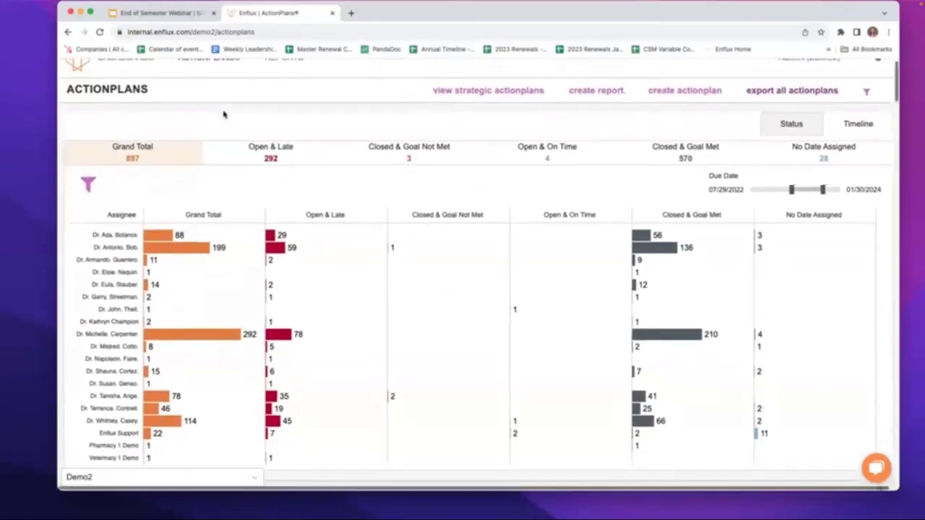
{"action": "scroll", "coordinate": [223, 114], "scroll_direction": "down", "scroll_amount": 2}
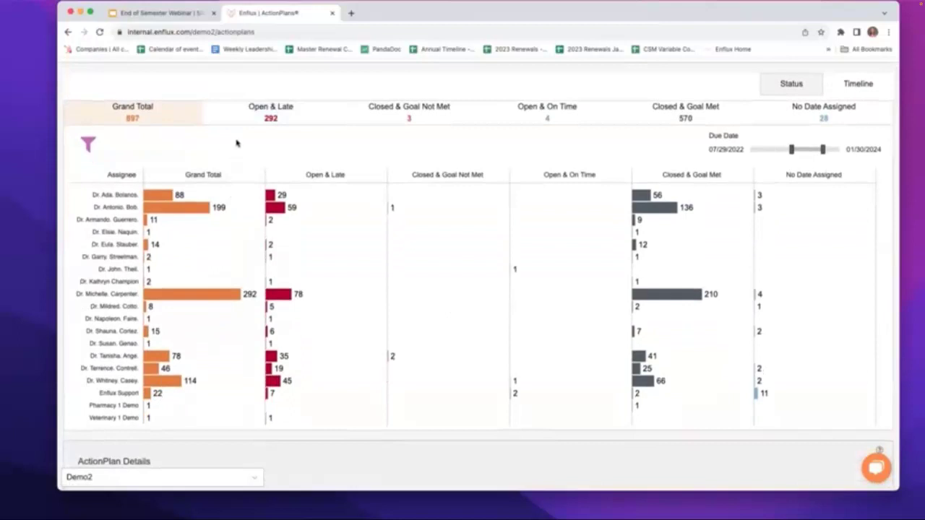
{"action": "scroll", "coordinate": [237, 143], "scroll_direction": "down", "scroll_amount": 1}
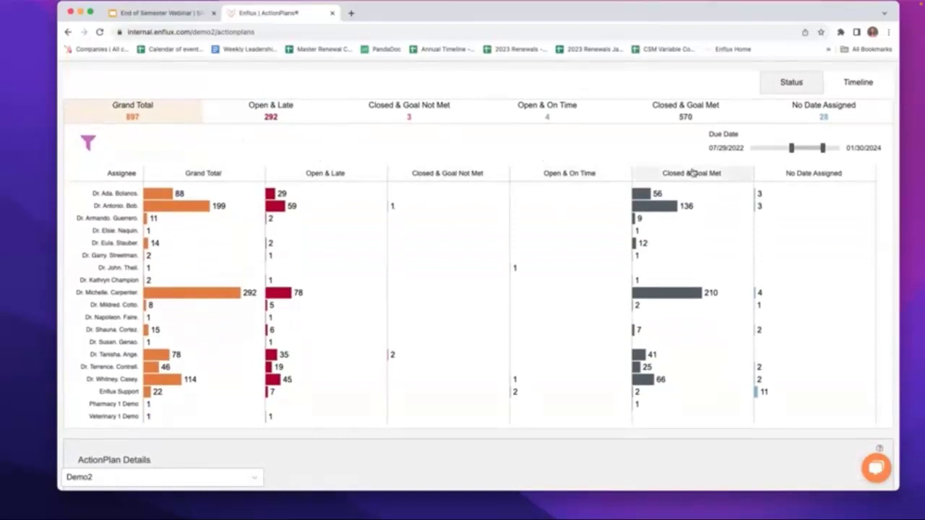
{"action": "scroll", "coordinate": [690, 172], "scroll_direction": "up", "scroll_amount": 1}
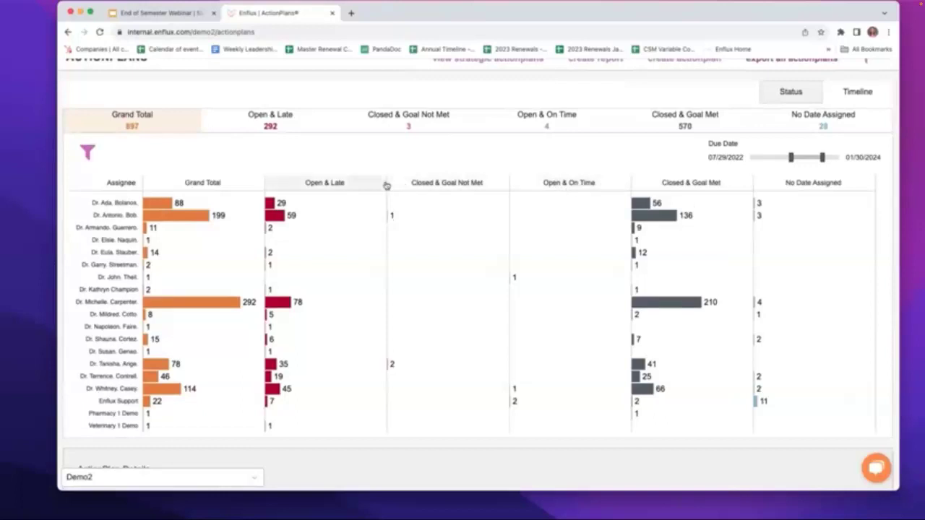
{"action": "scroll", "coordinate": [391, 185], "scroll_direction": "up", "scroll_amount": 2}
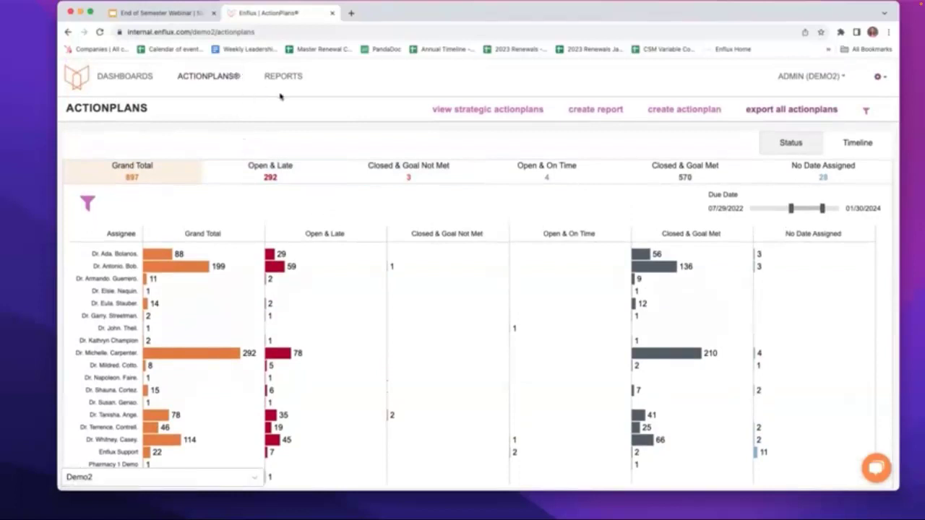
{"action": "scroll", "coordinate": [367, 116], "scroll_direction": "down", "scroll_amount": 2}
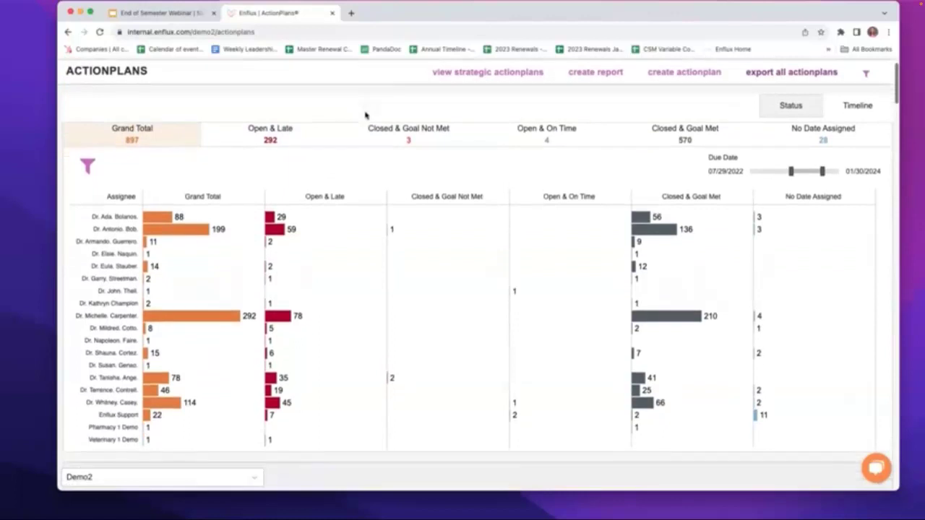
{"action": "scroll", "coordinate": [361, 117], "scroll_direction": "down", "scroll_amount": 1}
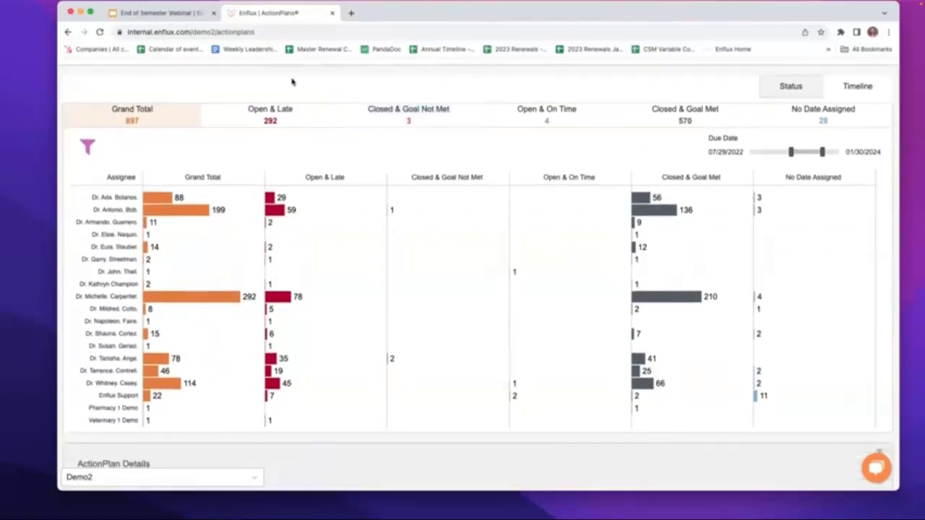